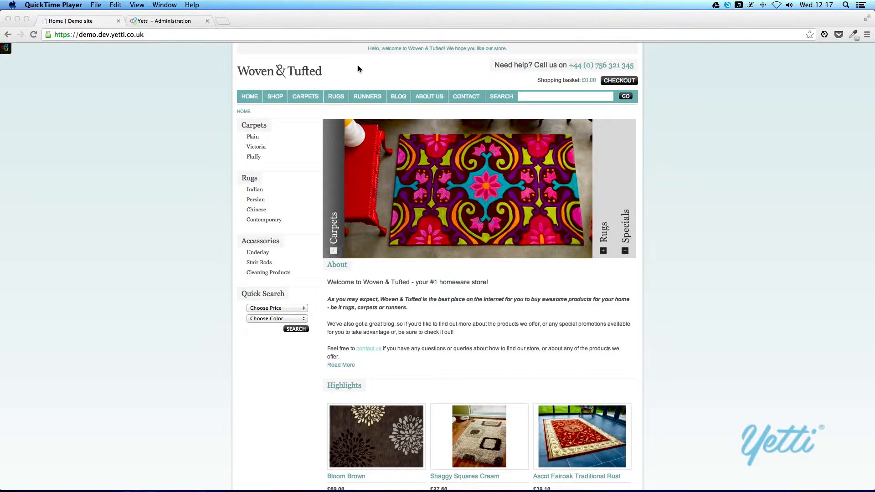
Switch from the live home page to the Yetti administration's Manage pages screen
{"action": "left_click", "coordinate": [185, 21]}
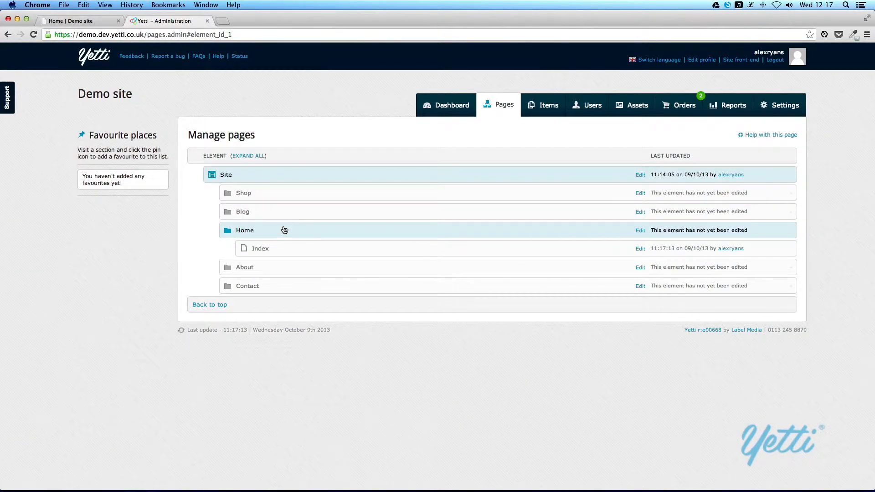
Collapse Home, expand About, and try to edit the About Index page
{"action": "left_click", "coordinate": [284, 229]}
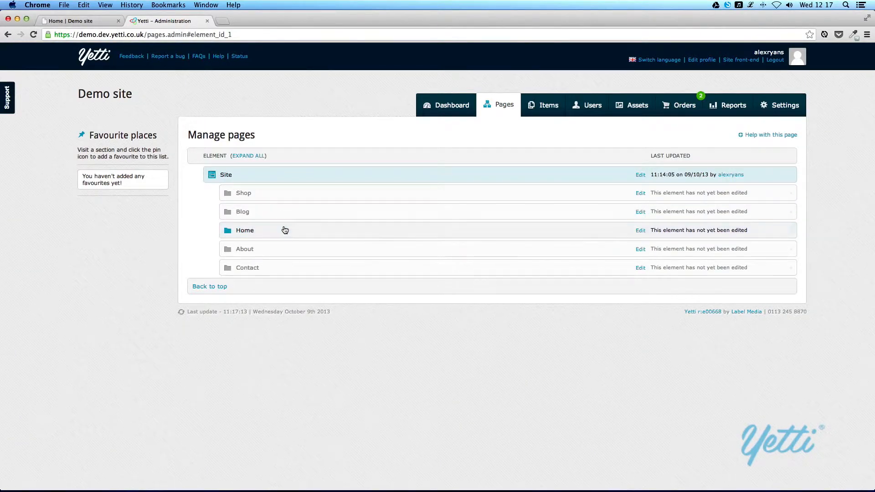
{"action": "left_click", "coordinate": [290, 254]}
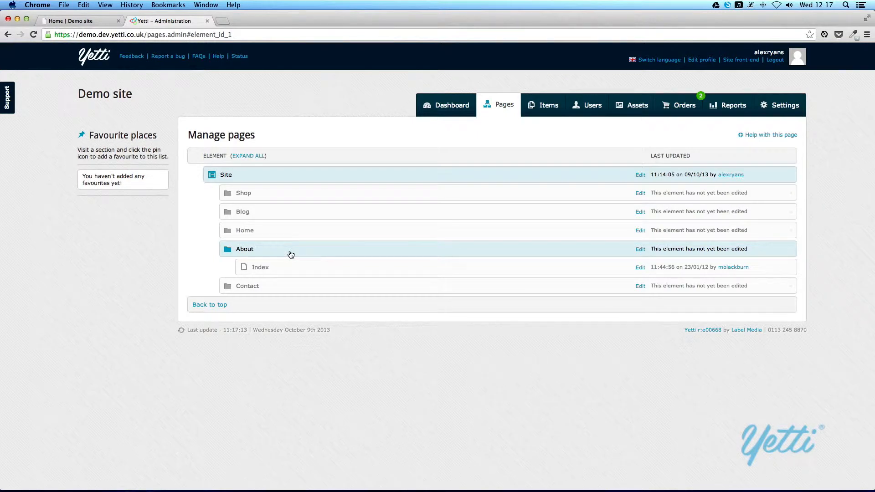
{"action": "left_click", "coordinate": [643, 271]}
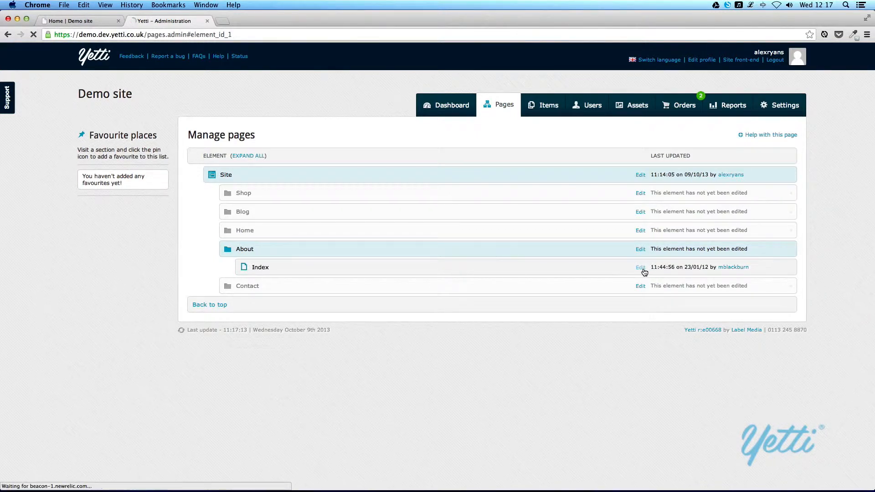
Sign in with the username and password, then go to Pages and expand the About section
{"action": "type", "text": "alexryans"}
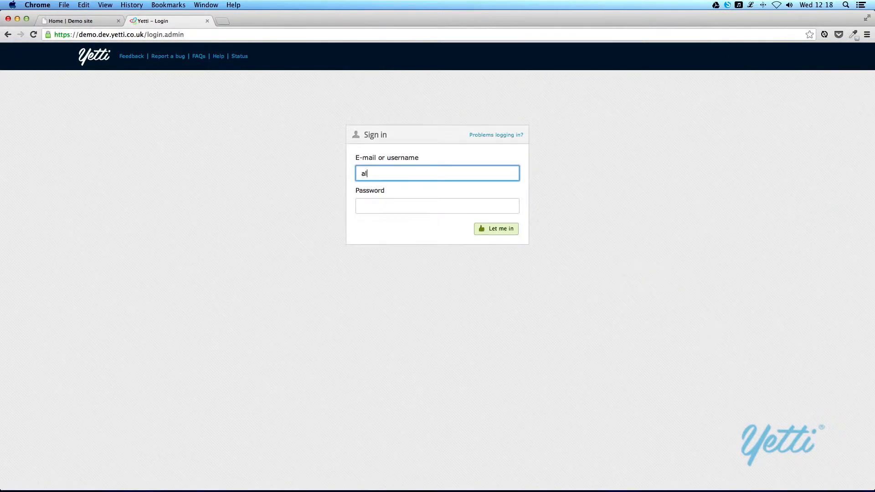
{"action": "key", "text": "Tab"}
{"action": "type", "text": "•••••••••"}
{"action": "key", "text": "Return"}
{"action": "left_click", "coordinate": [498, 106]}
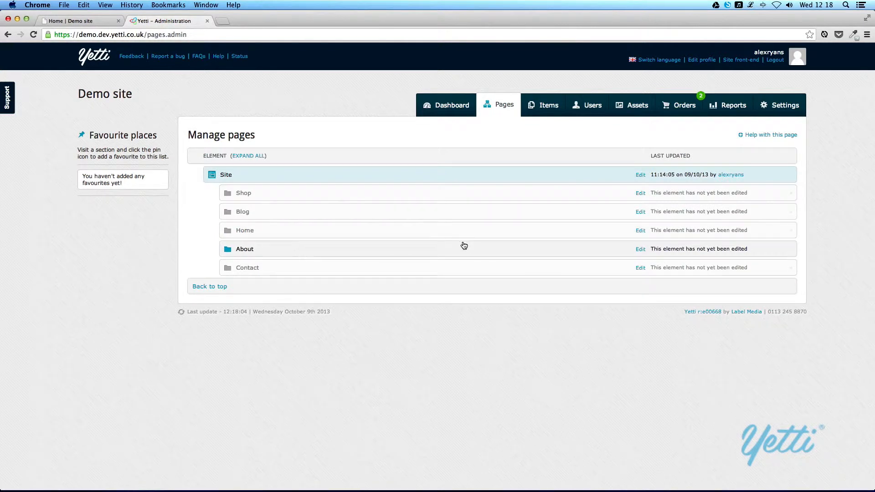
{"action": "left_click", "coordinate": [462, 248]}
Open the About Index edit form, review its Title, Intro and Body, and select the Title
{"action": "left_click", "coordinate": [640, 268]}
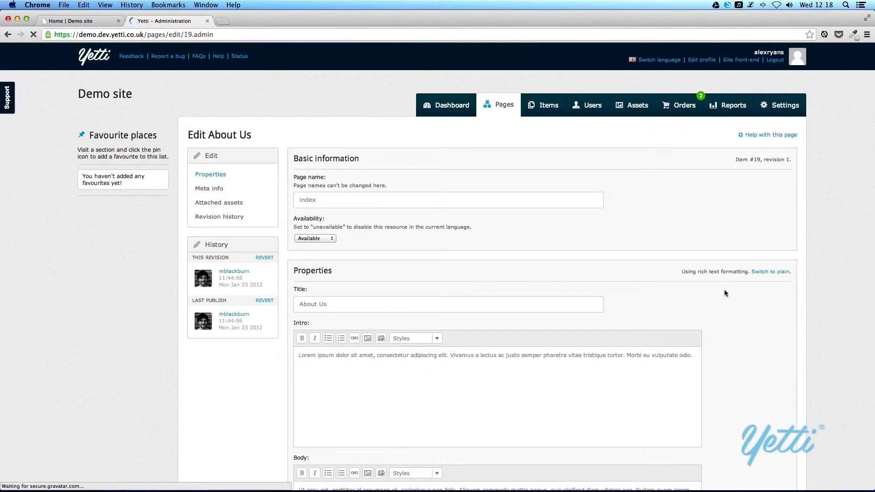
{"action": "scroll", "coordinate": [754, 302], "scroll_direction": "down", "scroll_amount": 5}
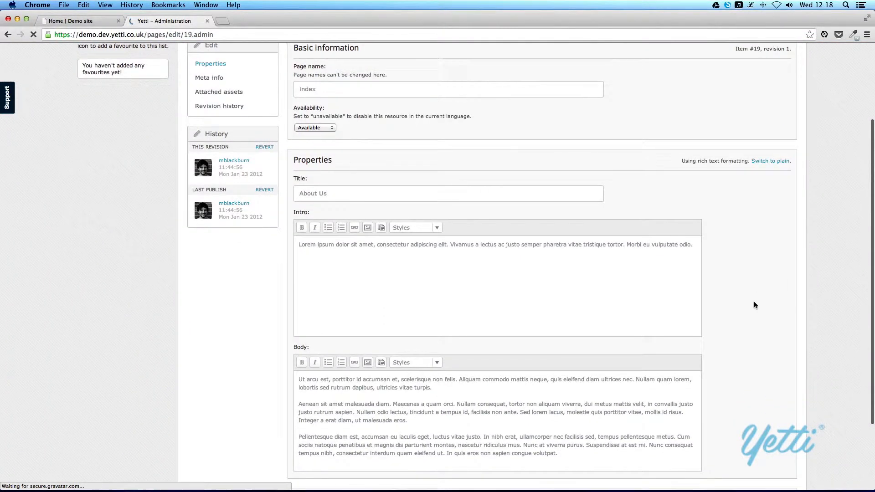
{"action": "scroll", "coordinate": [754, 303], "scroll_direction": "down", "scroll_amount": 2}
{"action": "scroll", "coordinate": [754, 305], "scroll_direction": "up", "scroll_amount": 2}
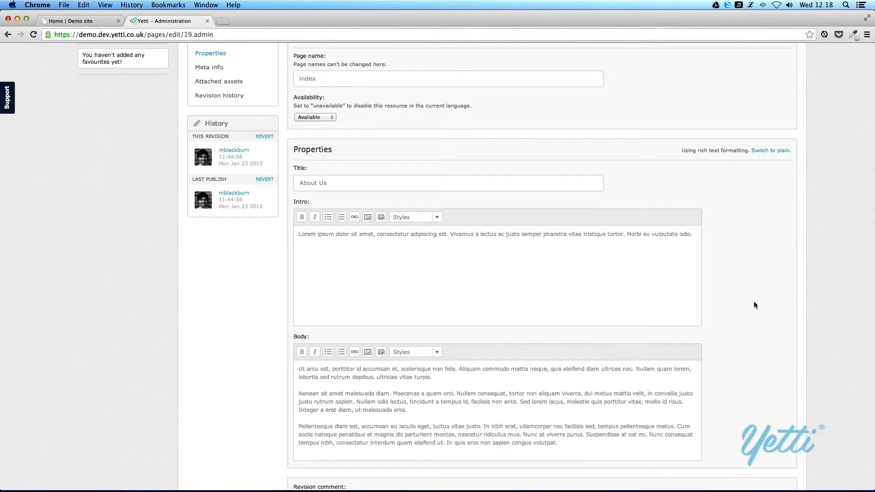
{"action": "left_click", "coordinate": [566, 188]}
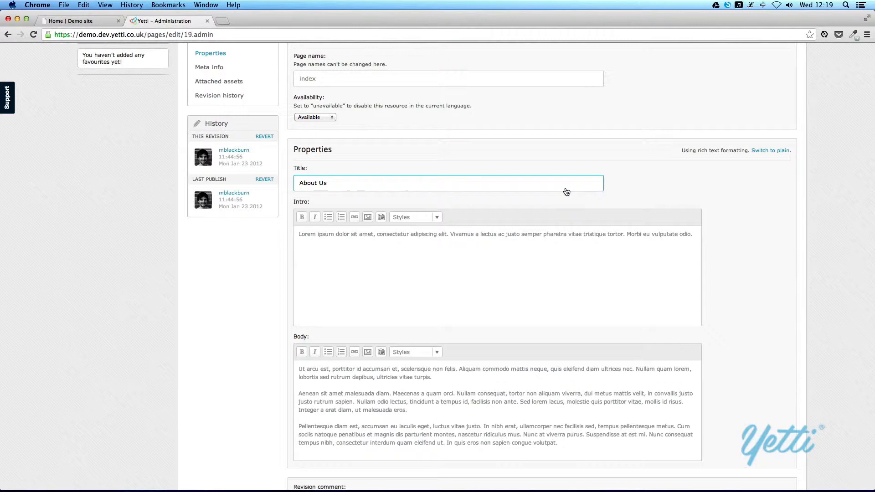
Change the page title from 'About Us' to 'About Woven & Tufted'
{"action": "left_click", "coordinate": [530, 282]}
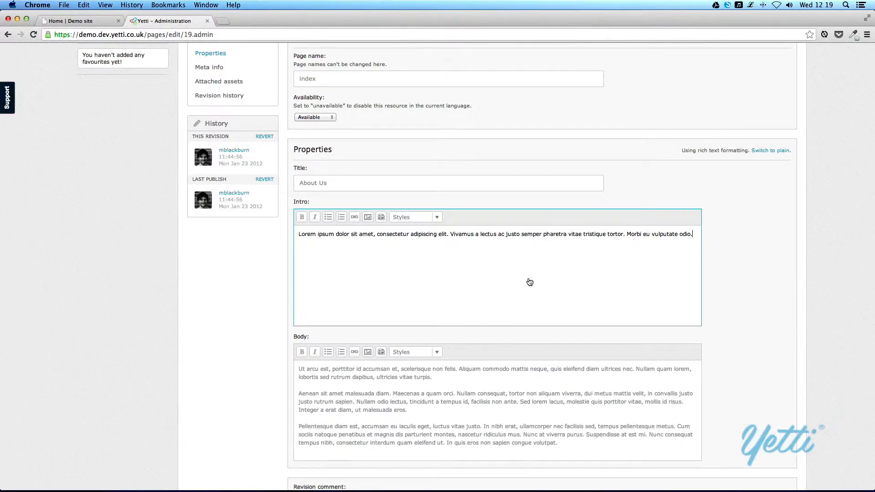
{"action": "left_click", "coordinate": [499, 183]}
{"action": "key", "text": "super+a"}
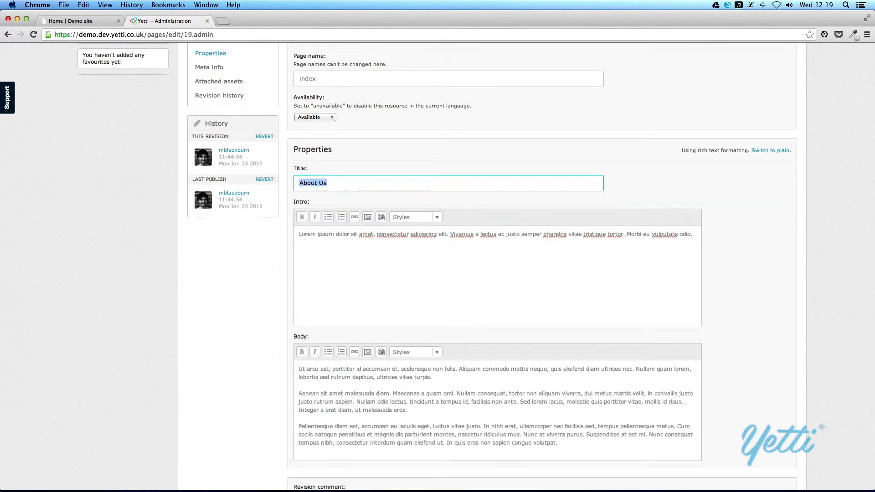
{"action": "type", "text": "About Woven & Tufted"}
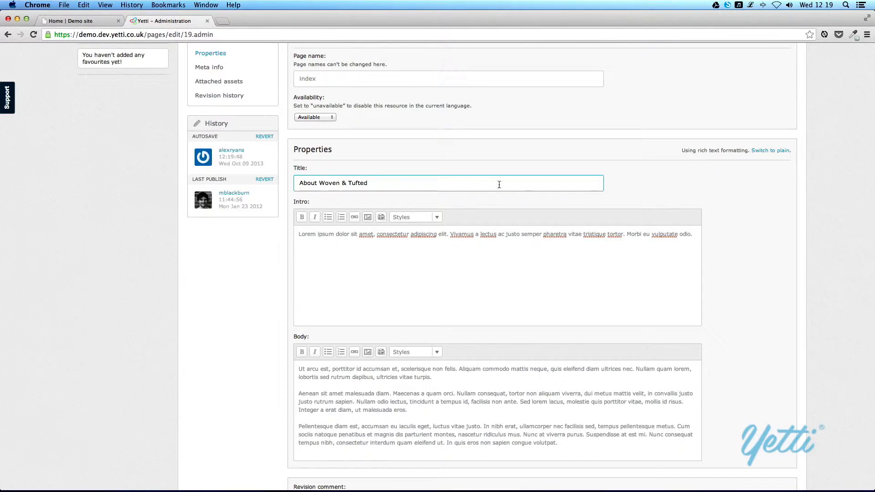
{"action": "left_click", "coordinate": [503, 253]}
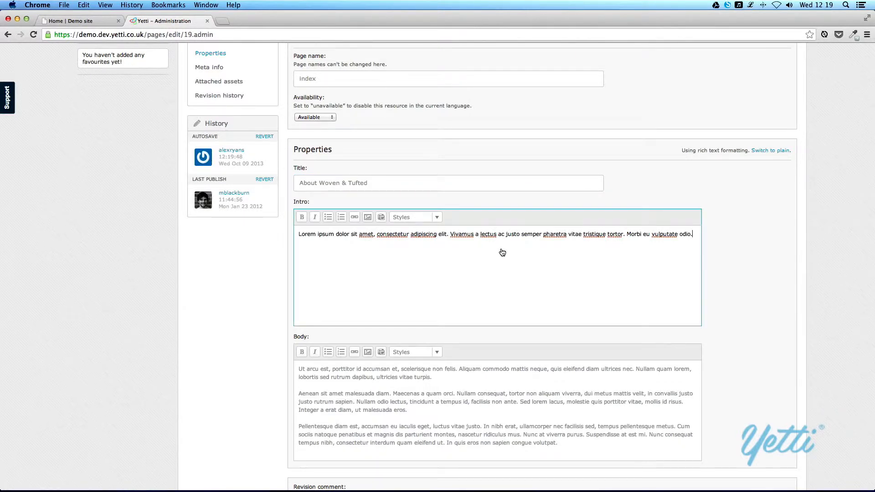
{"action": "key", "text": "ctrl+Up"}
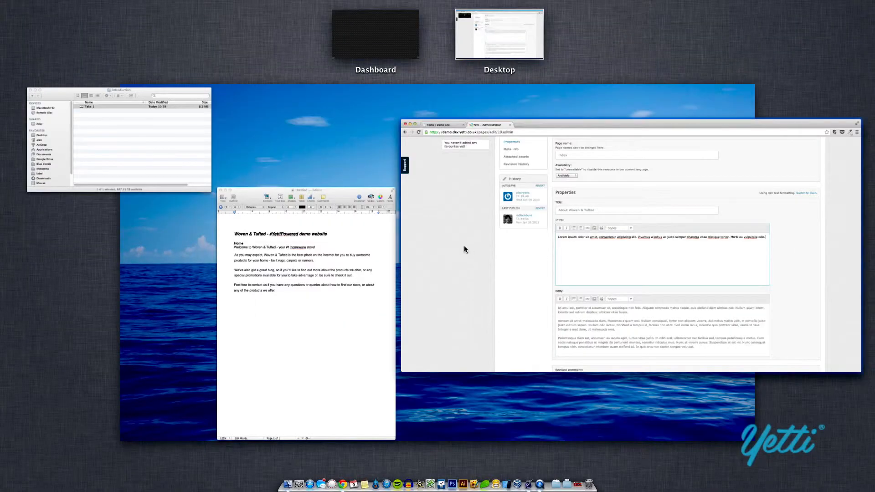
Replace the Intro with the 'Welcome to Woven & Tufted' line from Pages, bold and italic
{"action": "left_click", "coordinate": [302, 282]}
{"action": "left_click", "coordinate": [300, 120]}
{"action": "left_click_drag", "start_coordinate": [300, 120], "coordinate": [465, 120]}
{"action": "key", "text": "super+c"}
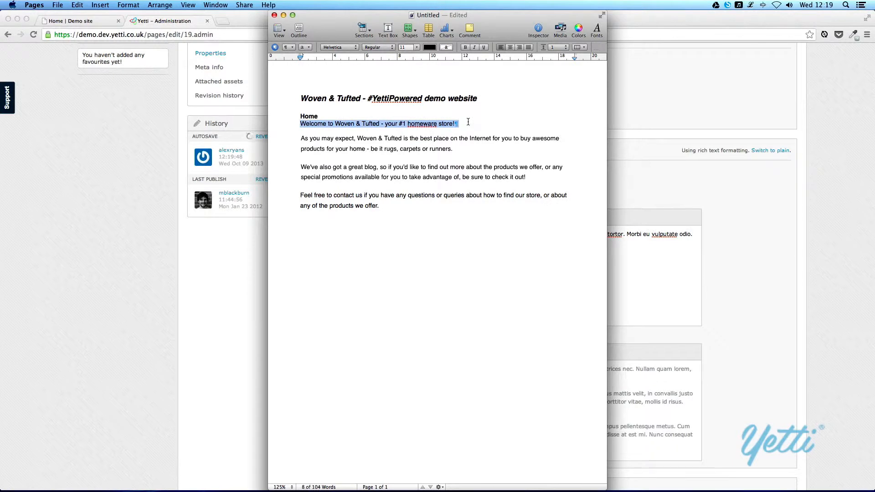
{"action": "left_click", "coordinate": [637, 268]}
{"action": "key", "text": "super+a"}
{"action": "key", "text": "super+v"}
{"action": "left_click_drag", "start_coordinate": [452, 234], "coordinate": [297, 234]}
{"action": "left_click", "coordinate": [302, 217]}
{"action": "left_click", "coordinate": [316, 217]}
Replace the Lorem Body text with the store paragraphs copied from the Pages draft
{"action": "key", "text": "ctrl+Up"}
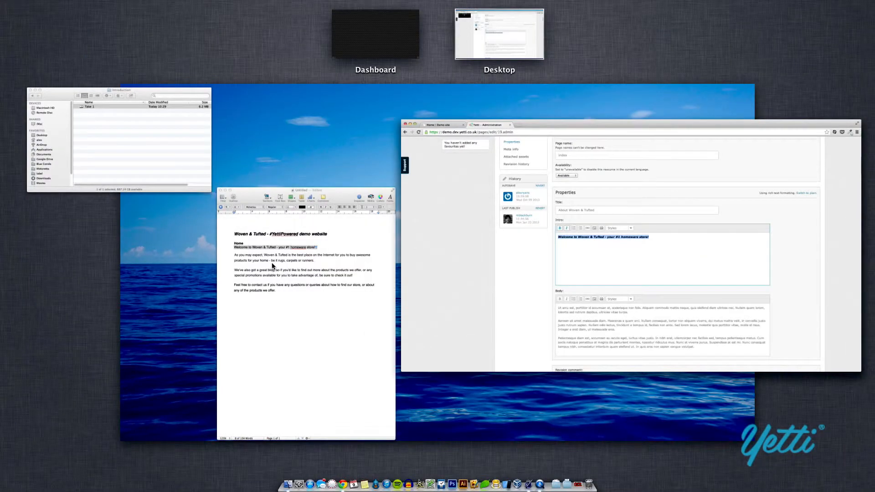
{"action": "left_click", "coordinate": [293, 270]}
{"action": "left_click_drag", "start_coordinate": [301, 138], "coordinate": [385, 206]}
{"action": "key", "text": "super+c"}
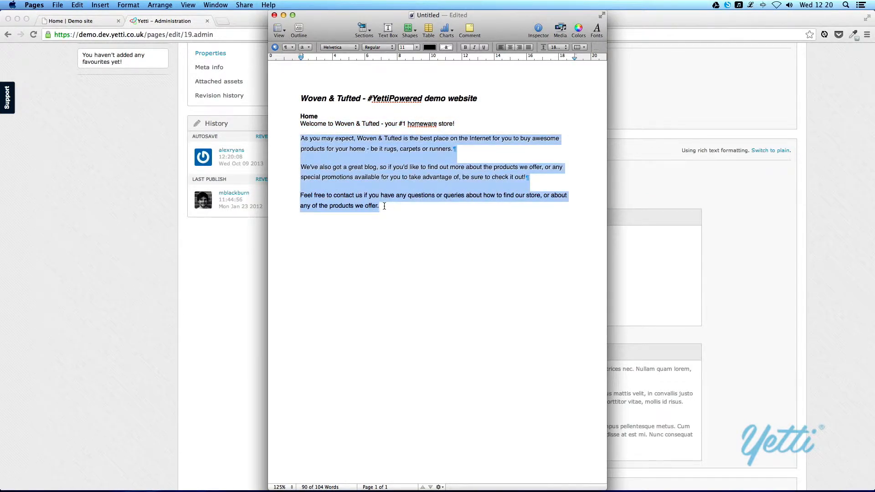
{"action": "left_click", "coordinate": [661, 369]}
{"action": "left_click", "coordinate": [657, 369]}
{"action": "key", "text": "super+a"}
{"action": "key", "text": "BackSpace"}
{"action": "key", "text": "super+v"}
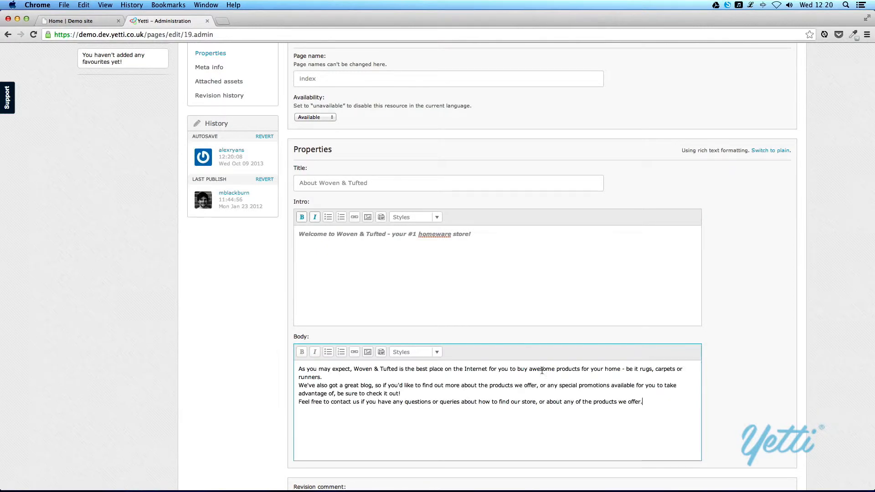
Add blank lines between the Body paragraphs and above them, then open the image picker
{"action": "left_click", "coordinate": [535, 379]}
{"action": "key", "text": "Return"}
{"action": "left_click", "coordinate": [502, 401]}
{"action": "key", "text": "Return"}
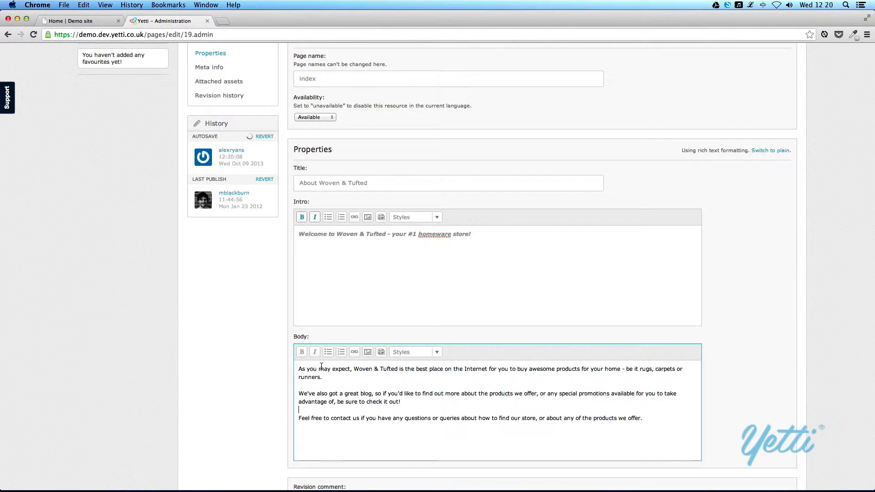
{"action": "left_click", "coordinate": [327, 377]}
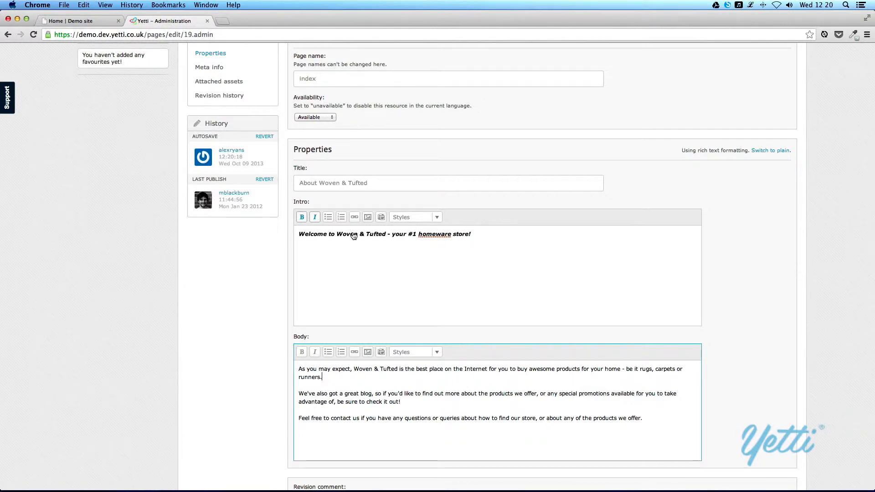
{"action": "left_click", "coordinate": [299, 370]}
{"action": "key", "text": "Return"}
{"action": "key", "text": "Return"}
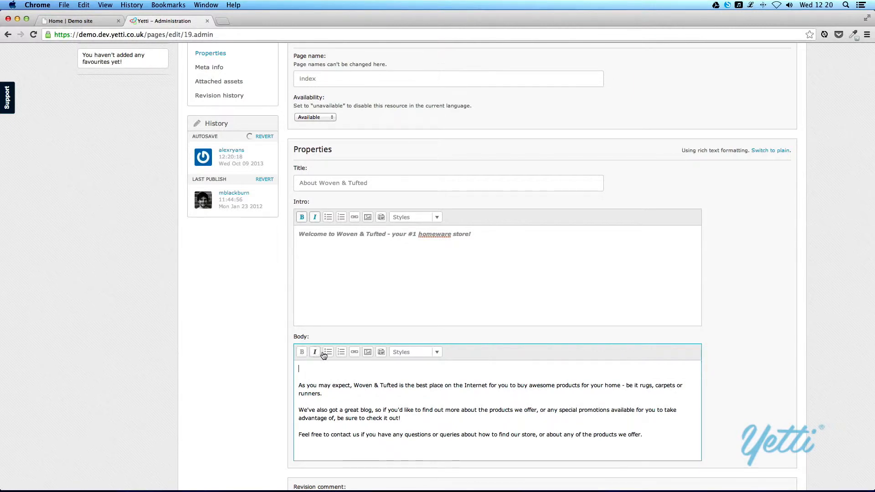
{"action": "left_click", "coordinate": [368, 353]}
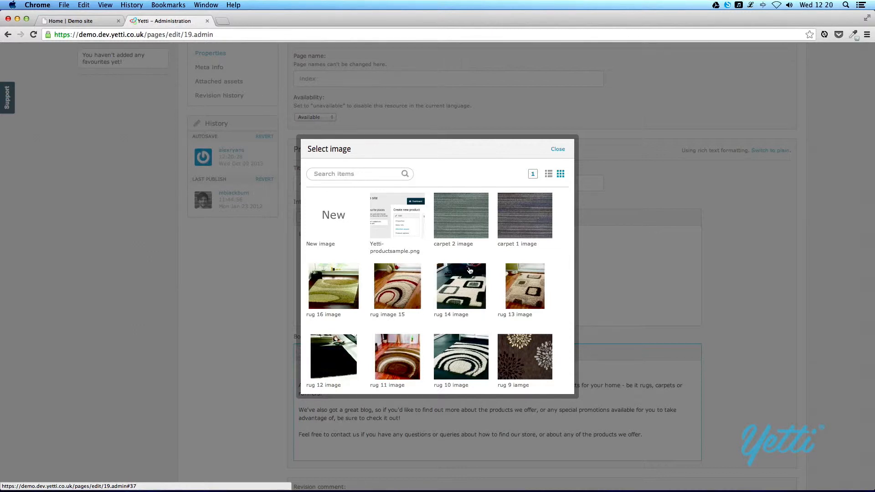
Browse the carpet and rug images, then choose to upload a new image instead
{"action": "scroll", "coordinate": [455, 259], "scroll_direction": "down", "scroll_amount": 3}
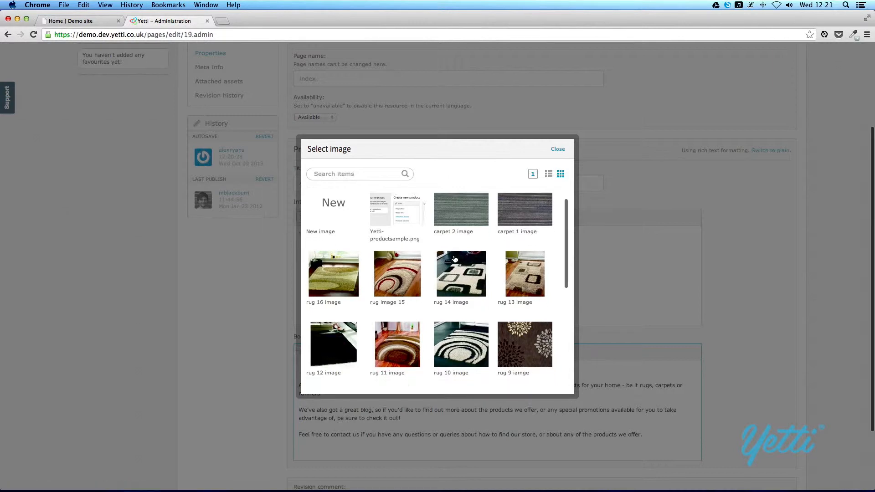
{"action": "scroll", "coordinate": [455, 259], "scroll_direction": "down", "scroll_amount": 5}
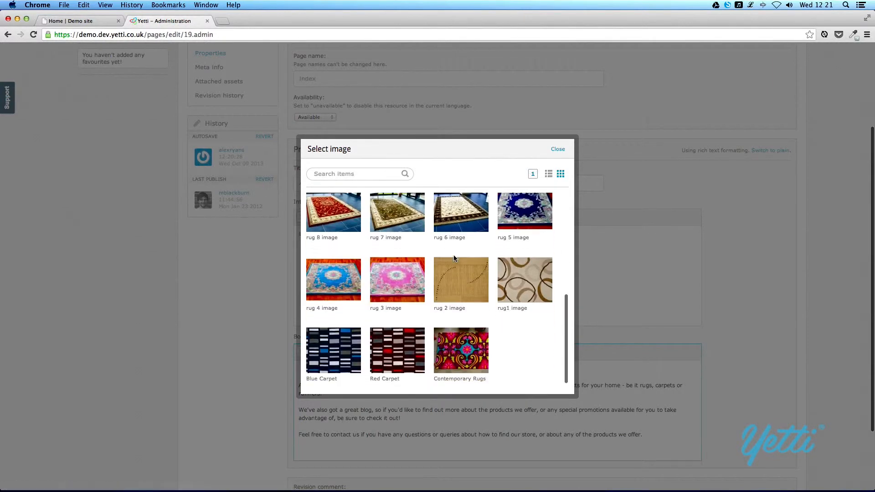
{"action": "scroll", "coordinate": [454, 332], "scroll_direction": "up", "scroll_amount": 5}
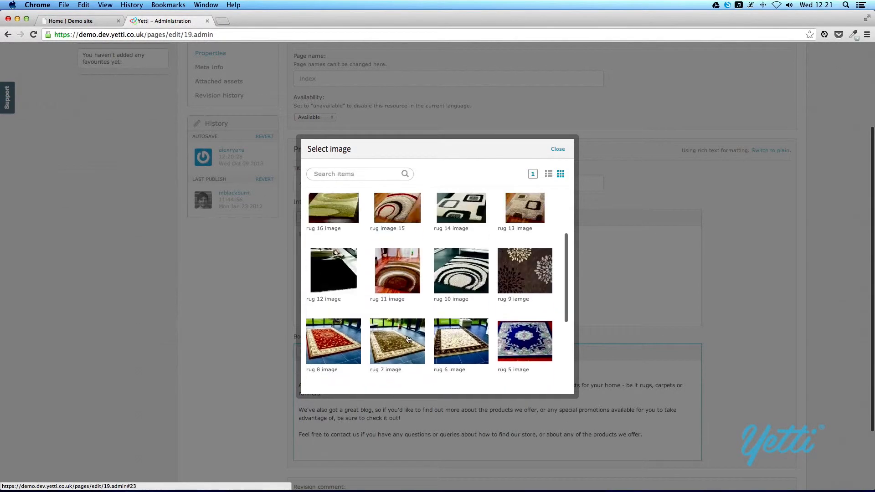
{"action": "scroll", "coordinate": [408, 339], "scroll_direction": "up", "scroll_amount": 2}
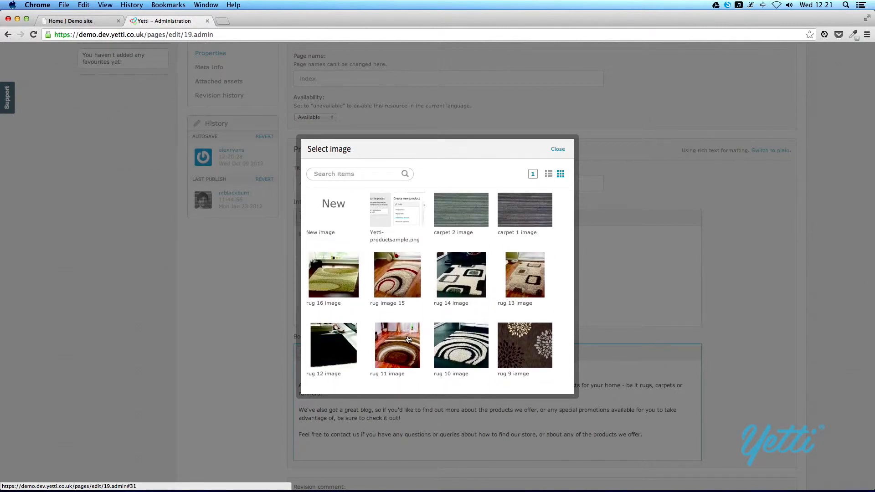
{"action": "scroll", "coordinate": [407, 335], "scroll_direction": "up", "scroll_amount": 2}
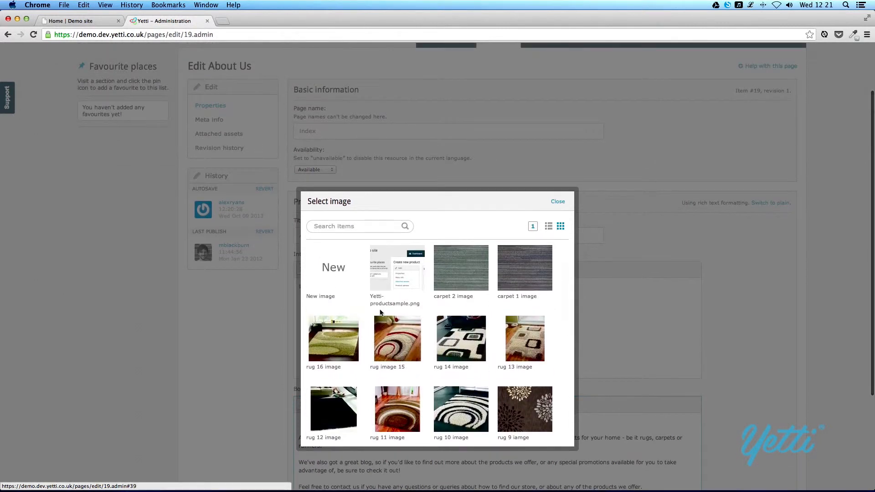
{"action": "left_click", "coordinate": [337, 279]}
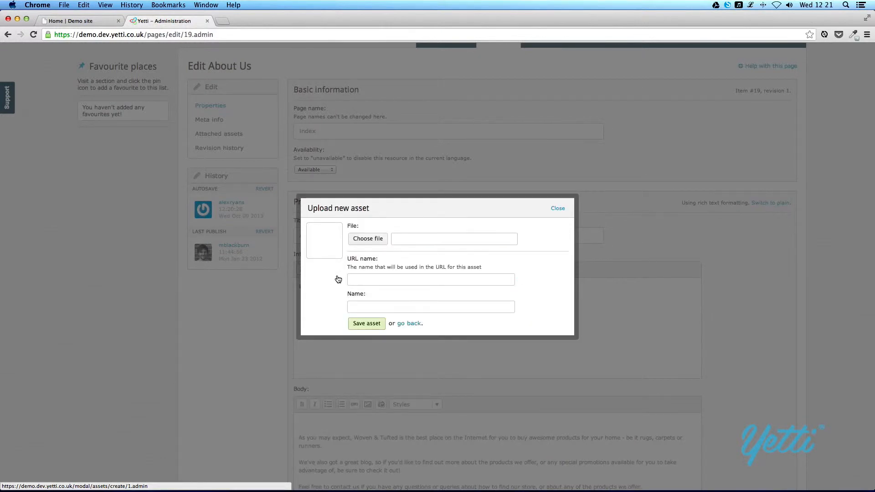
Choose 544x306.jpg from Downloads as the file to upload
{"action": "left_click", "coordinate": [368, 240]}
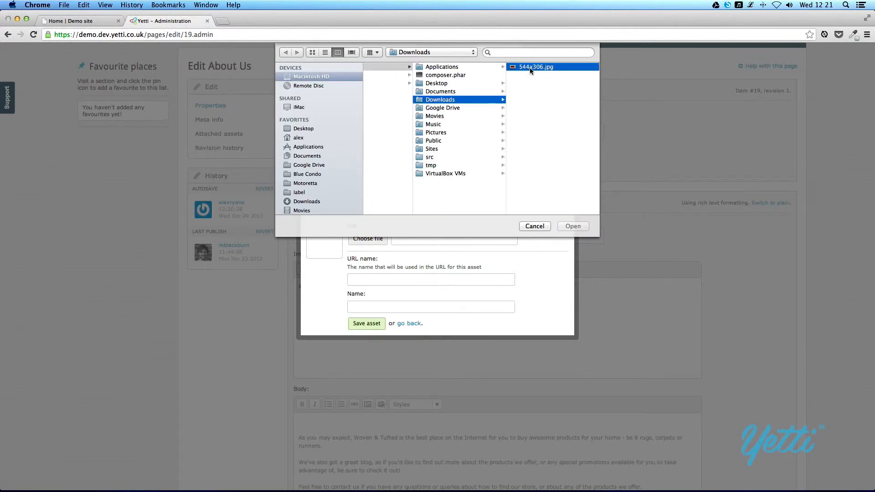
{"action": "left_click", "coordinate": [531, 67]}
{"action": "left_click", "coordinate": [573, 226]}
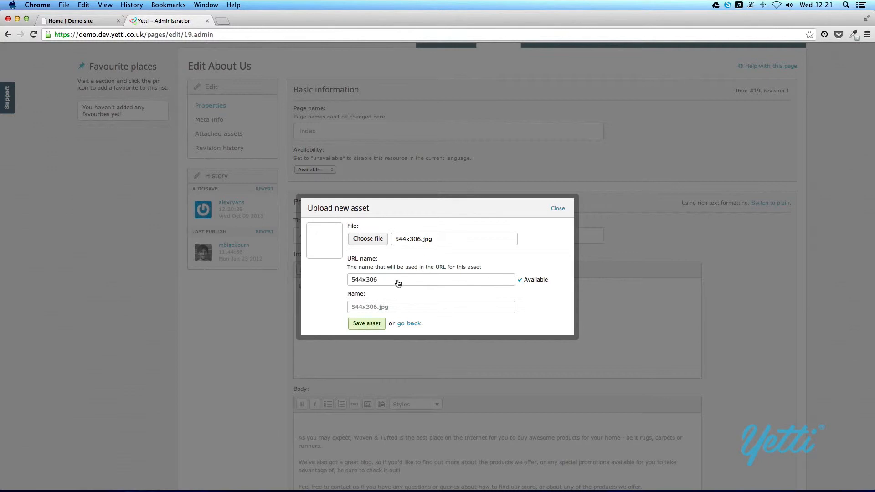
Set URL name to nice-carpet and Name to 'Nice Carpet', then save the asset
{"action": "left_click", "coordinate": [369, 279]}
{"action": "left_click_drag", "start_coordinate": [378, 279], "coordinate": [350, 279]}
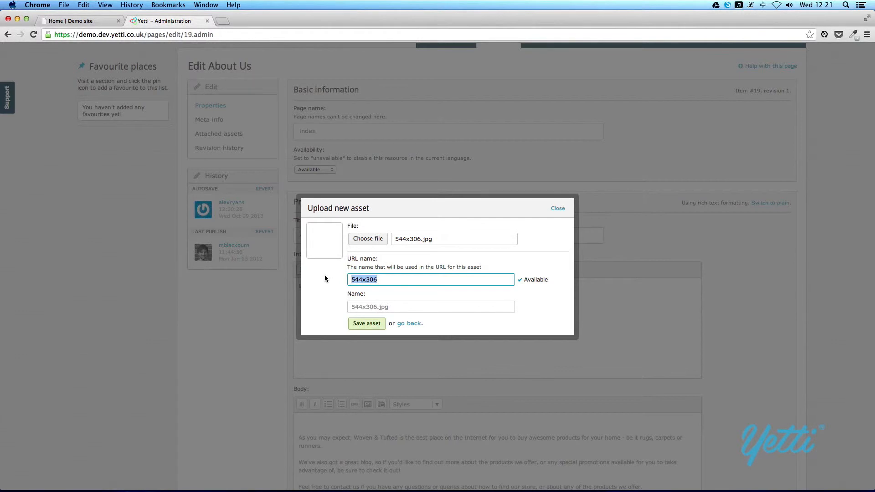
{"action": "type", "text": "nice-carpet"}
{"action": "left_click", "coordinate": [396, 311]}
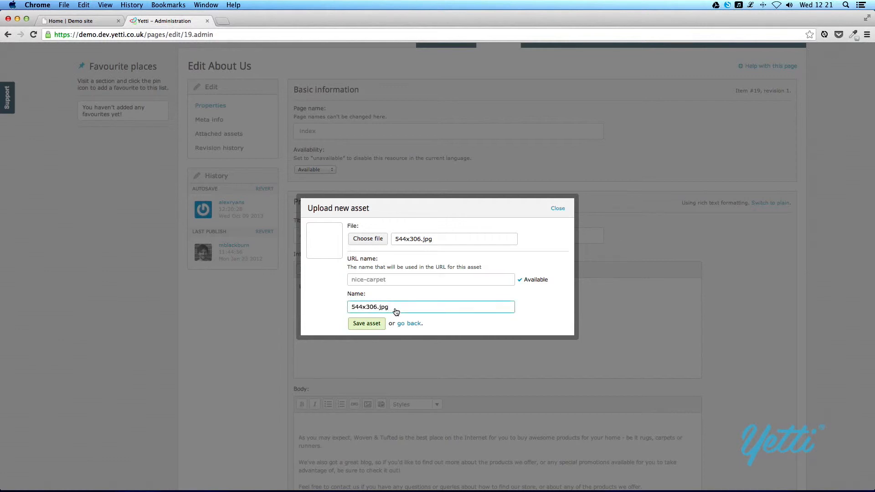
{"action": "key", "text": "super+a"}
{"action": "type", "text": "Nice Carpet"}
{"action": "left_click", "coordinate": [410, 284]}
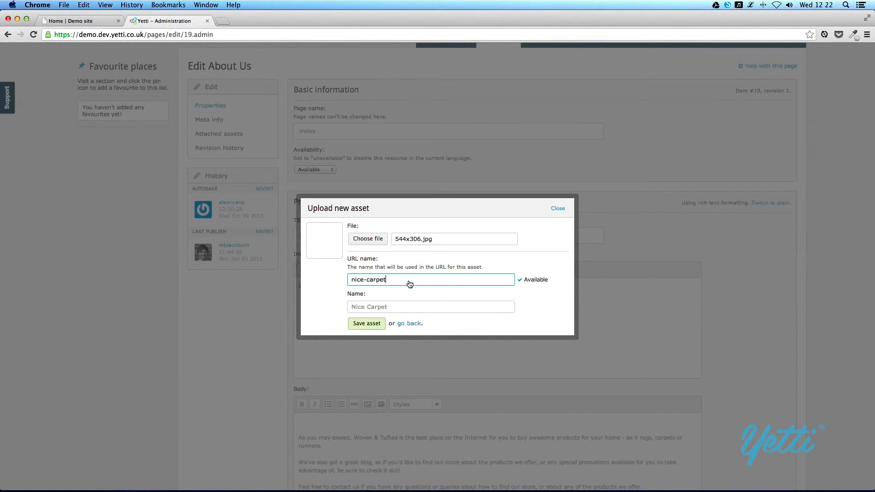
{"action": "left_click", "coordinate": [403, 312]}
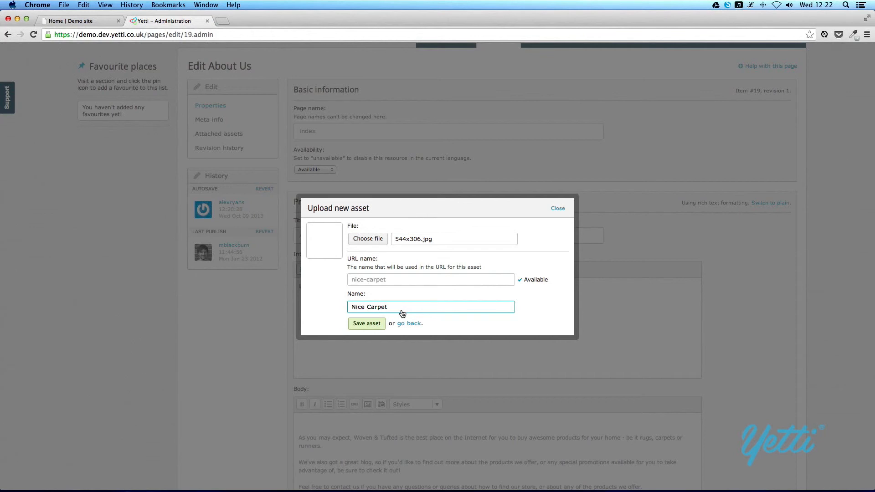
{"action": "left_click", "coordinate": [378, 324]}
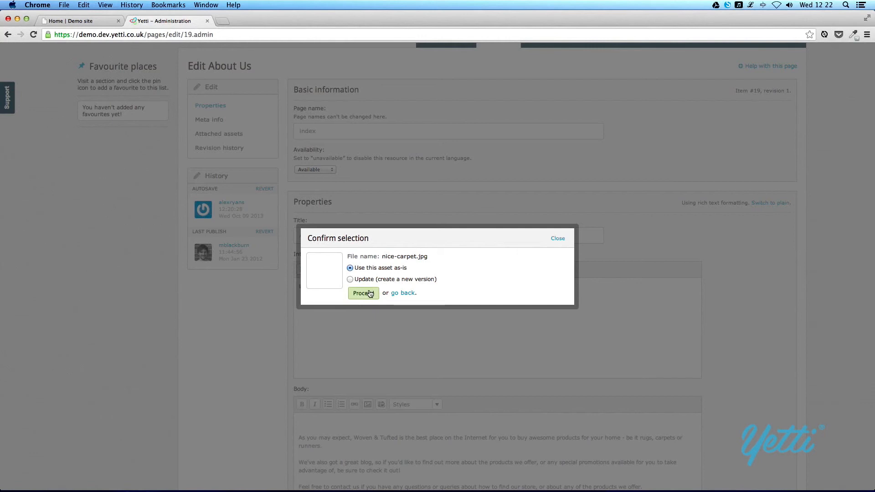
Use the Nice Carpet asset as-is and insert it at 544 × 306 pixels
{"action": "left_click", "coordinate": [370, 292]}
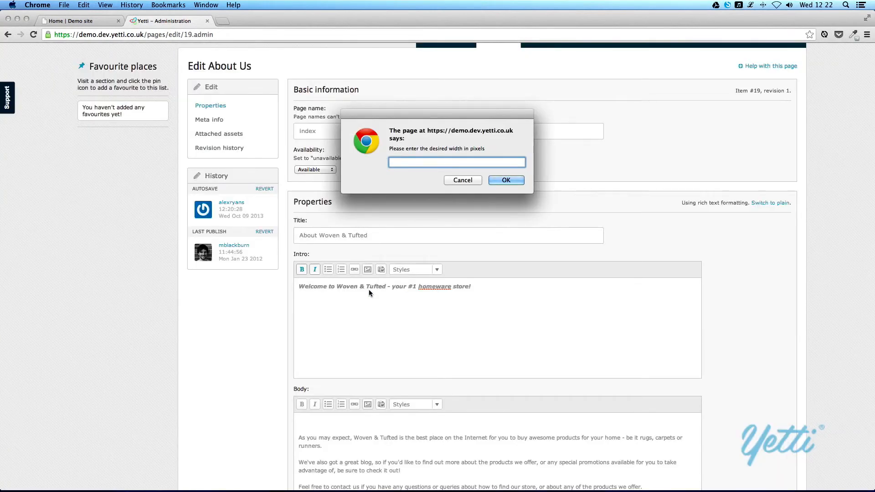
{"action": "type", "text": "544"}
{"action": "left_click", "coordinate": [500, 181]}
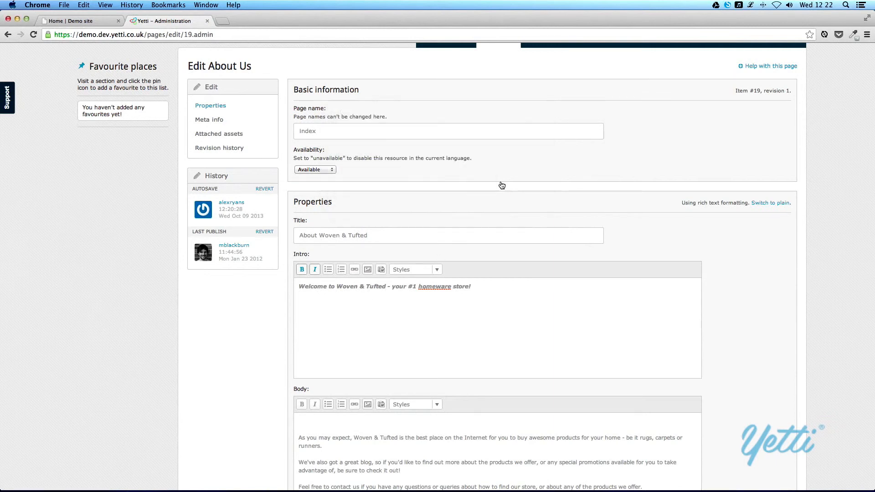
{"action": "type", "text": "306"}
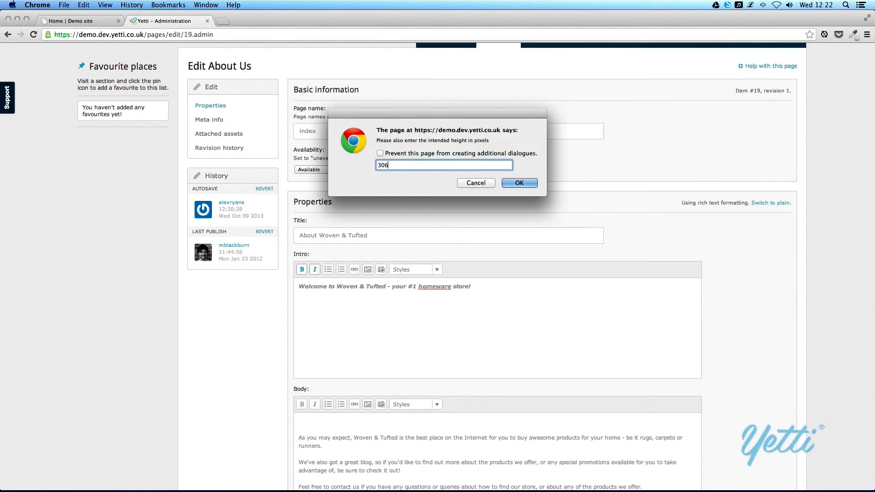
{"action": "left_click", "coordinate": [520, 183]}
Save and publish the edited About Us page with its carpet image
{"action": "scroll", "coordinate": [234, 382], "scroll_direction": "down", "scroll_amount": 5}
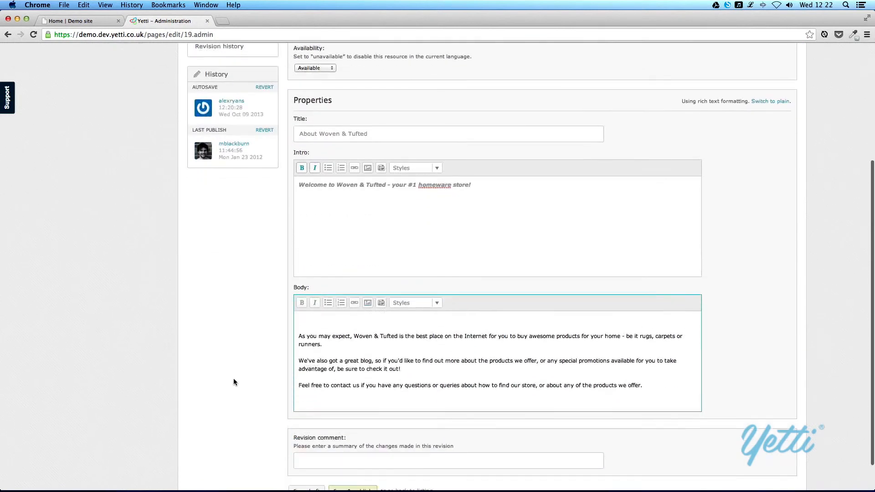
{"action": "scroll", "coordinate": [382, 334], "scroll_direction": "down", "scroll_amount": 4}
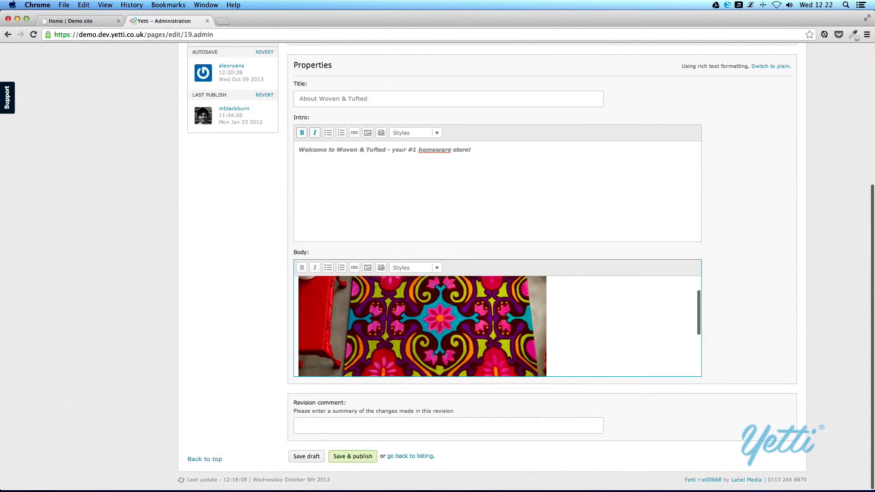
{"action": "scroll", "coordinate": [382, 334], "scroll_direction": "down", "scroll_amount": 3}
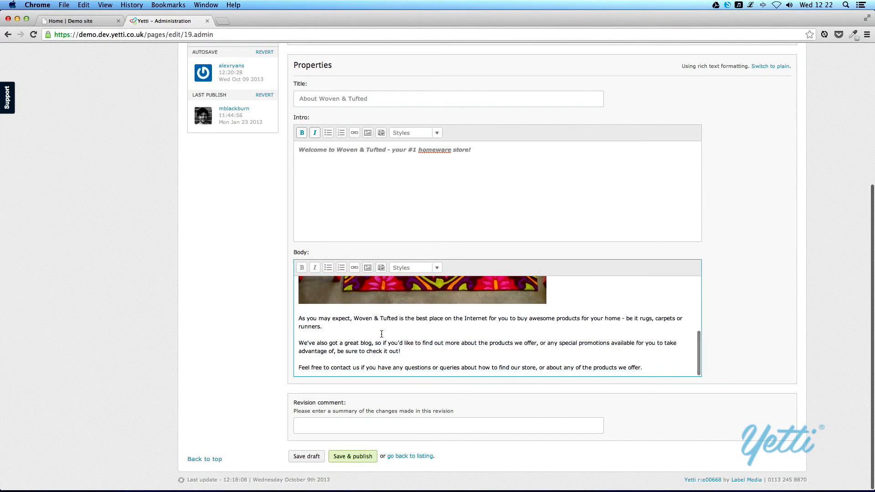
{"action": "scroll", "coordinate": [223, 261], "scroll_direction": "up", "scroll_amount": 5}
{"action": "scroll", "coordinate": [226, 291], "scroll_direction": "down", "scroll_amount": 5}
{"action": "left_click", "coordinate": [352, 456]}
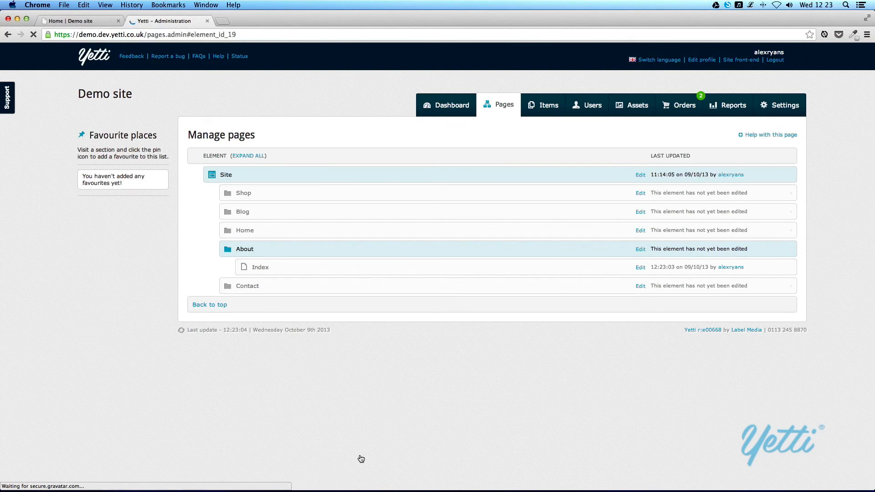
View the live About Us page and check the 'About Woven & Tufted' title and welcome line
{"action": "left_click", "coordinate": [102, 25]}
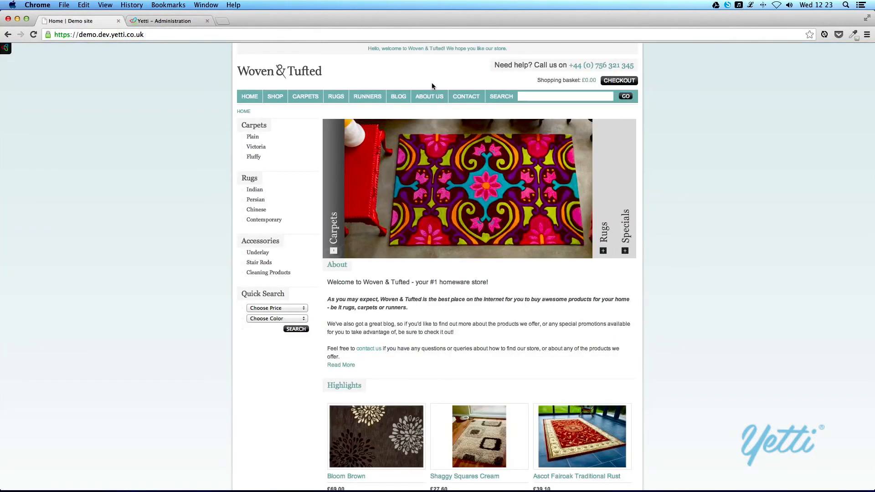
{"action": "left_click", "coordinate": [434, 96]}
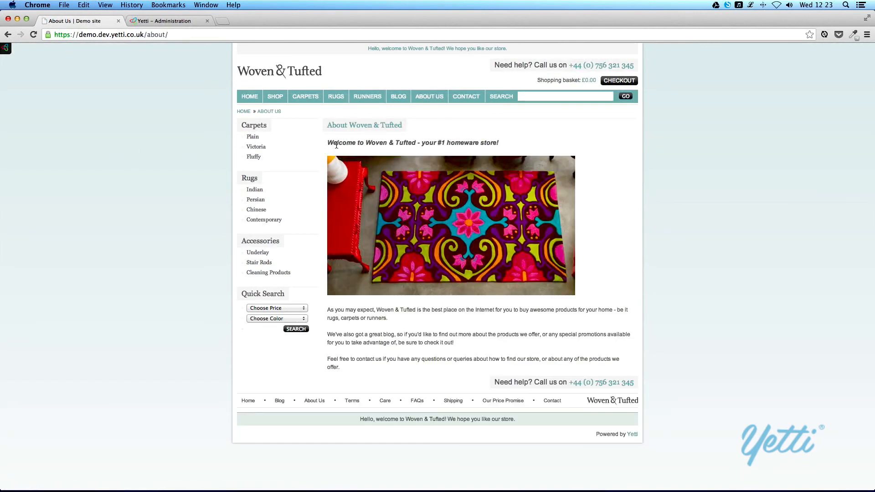
{"action": "left_click_drag", "start_coordinate": [327, 124], "coordinate": [403, 124]}
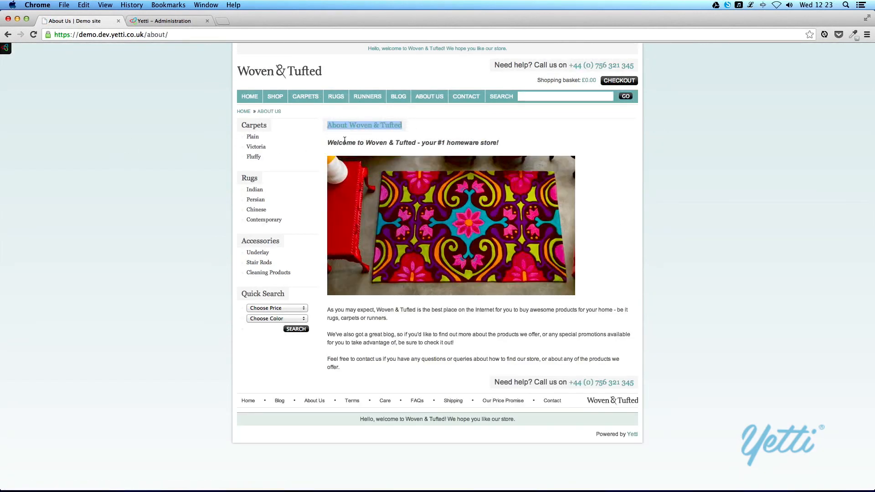
{"action": "left_click_drag", "start_coordinate": [328, 140], "coordinate": [489, 143]}
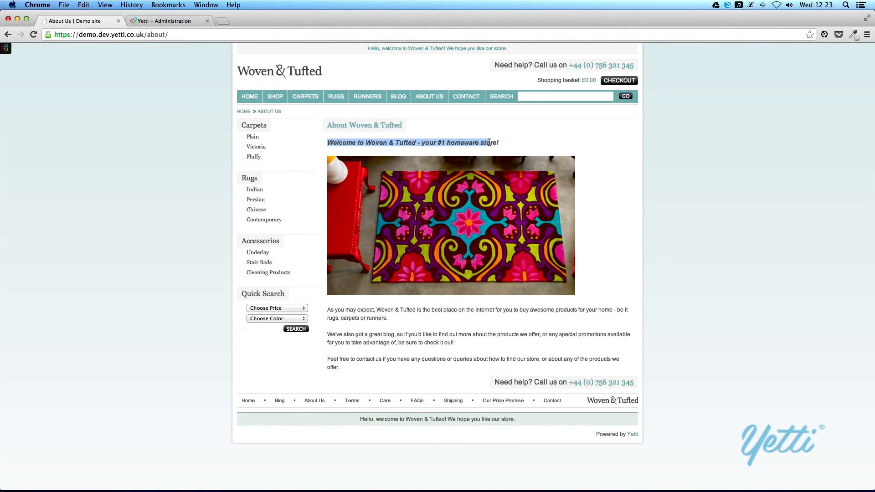